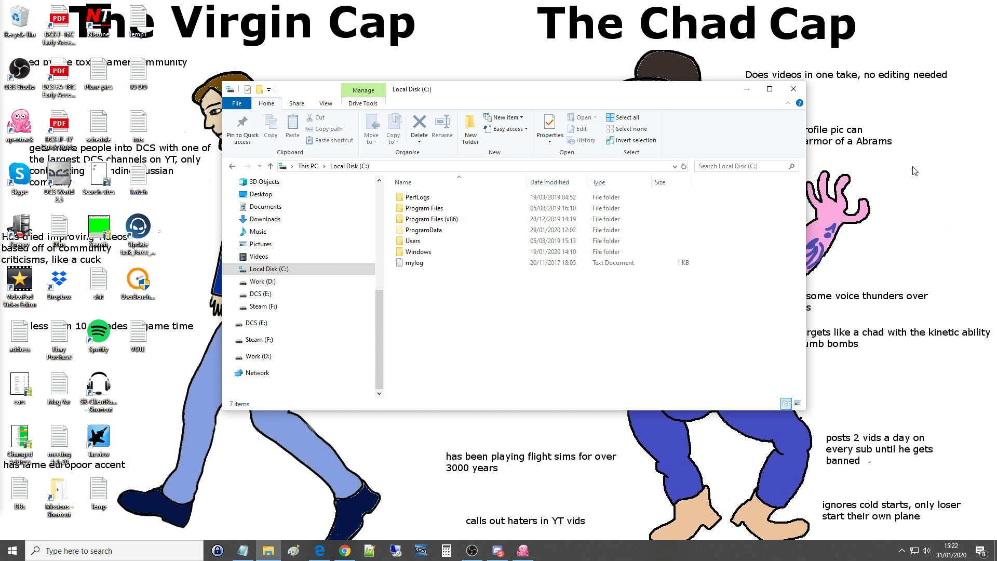
# - Show the DCS (E:) drive and select its DCS World folder
pyautogui.click(264, 294)
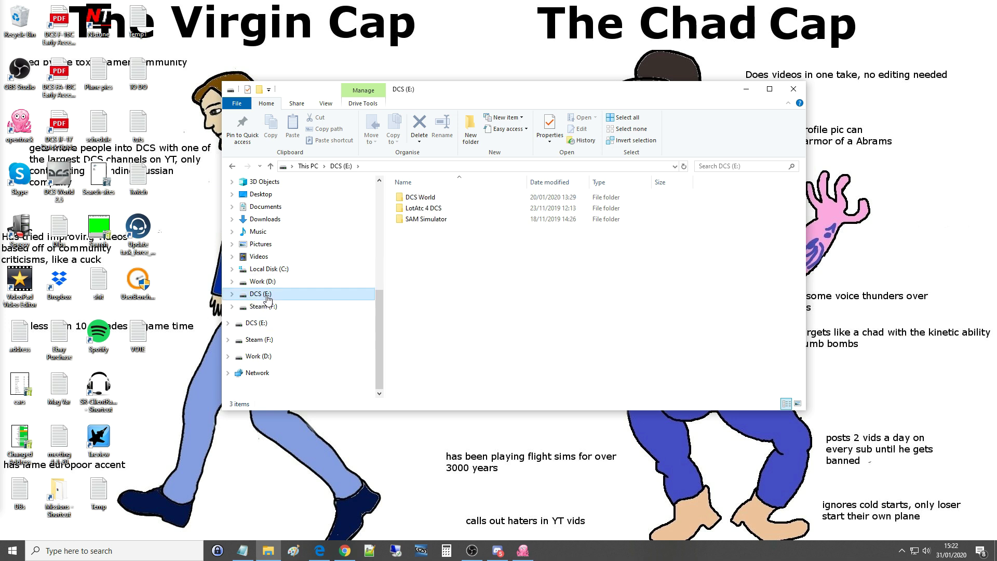
pyautogui.click(416, 202)
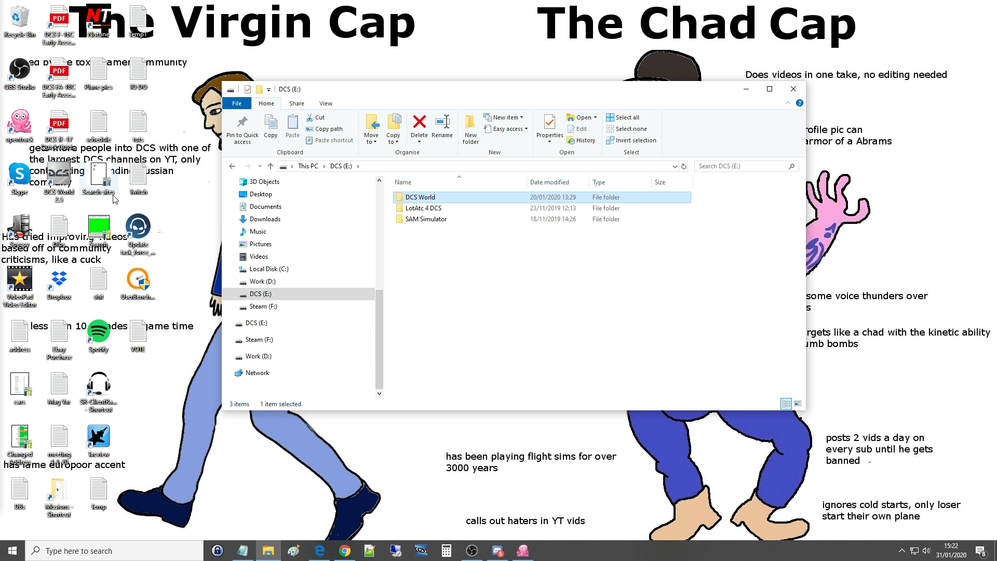
# - Go from Local Disk (C:) through Users into the user's profile folder and select Saved Games
pyautogui.click(261, 271)
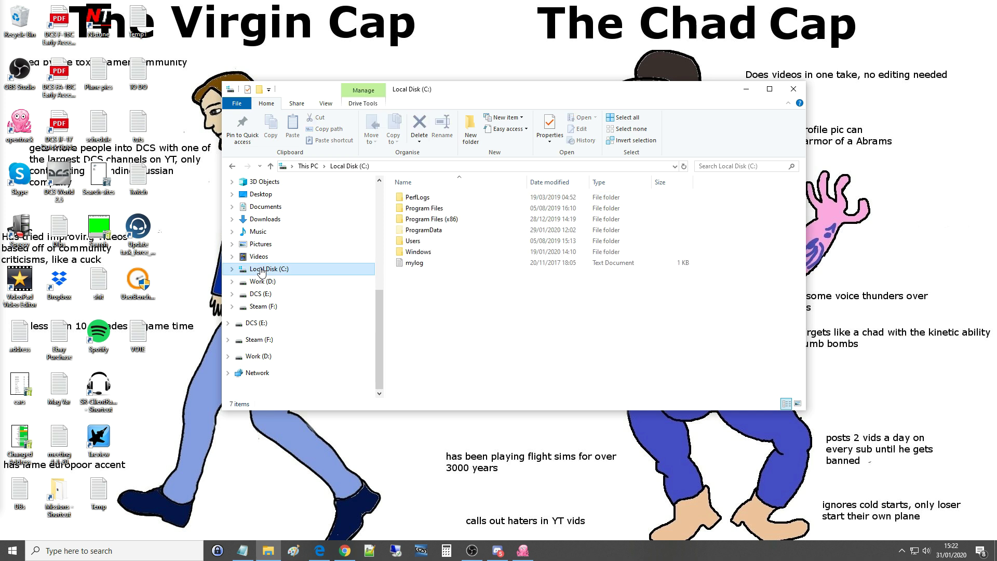
pyautogui.doubleClick(407, 241)
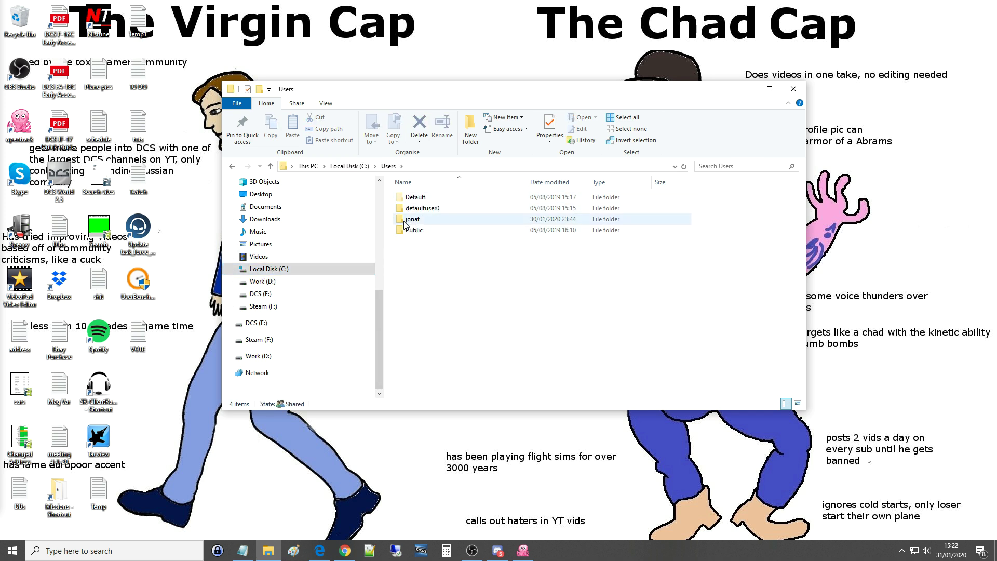
pyautogui.click(412, 220)
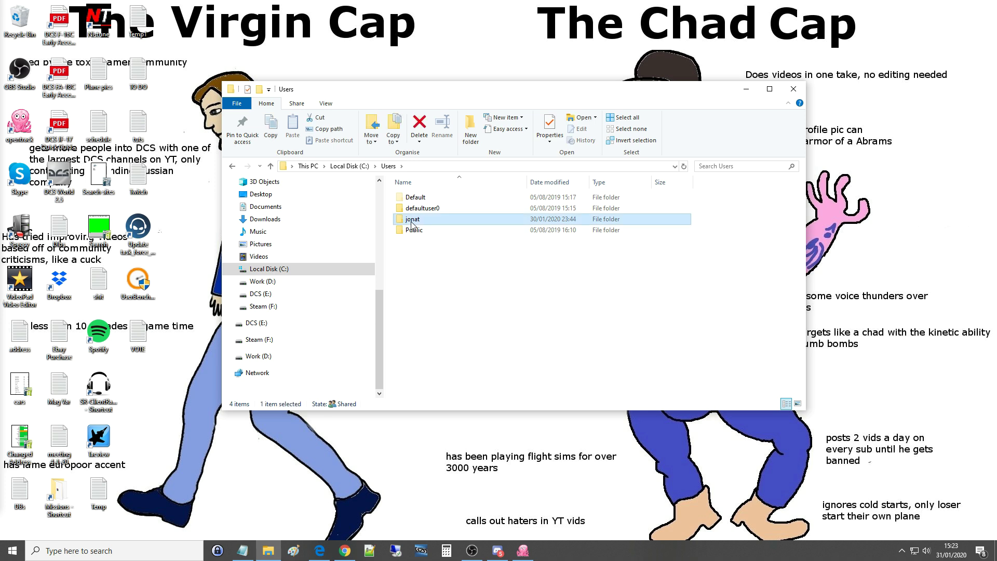
pyautogui.doubleClick(412, 220)
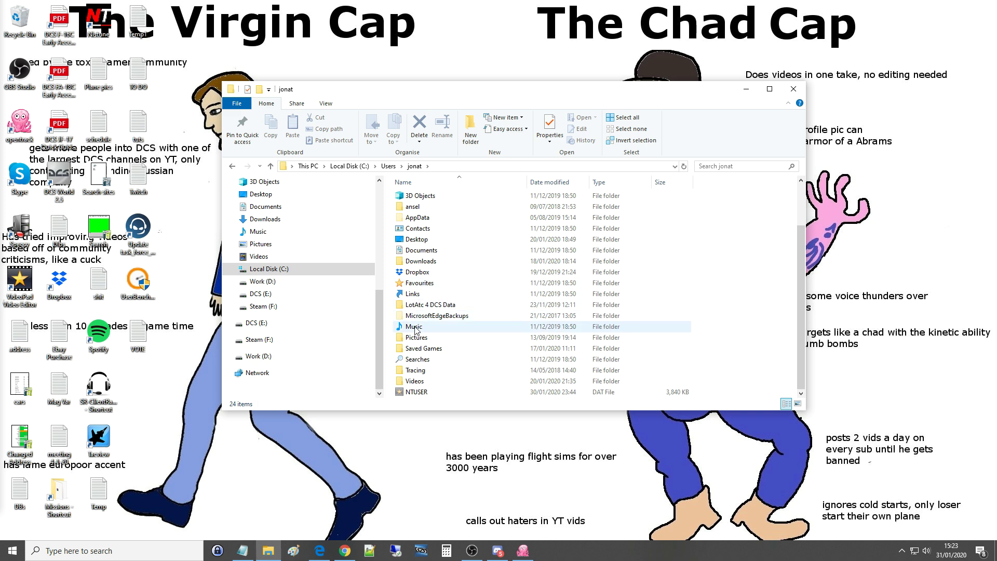
pyautogui.click(418, 349)
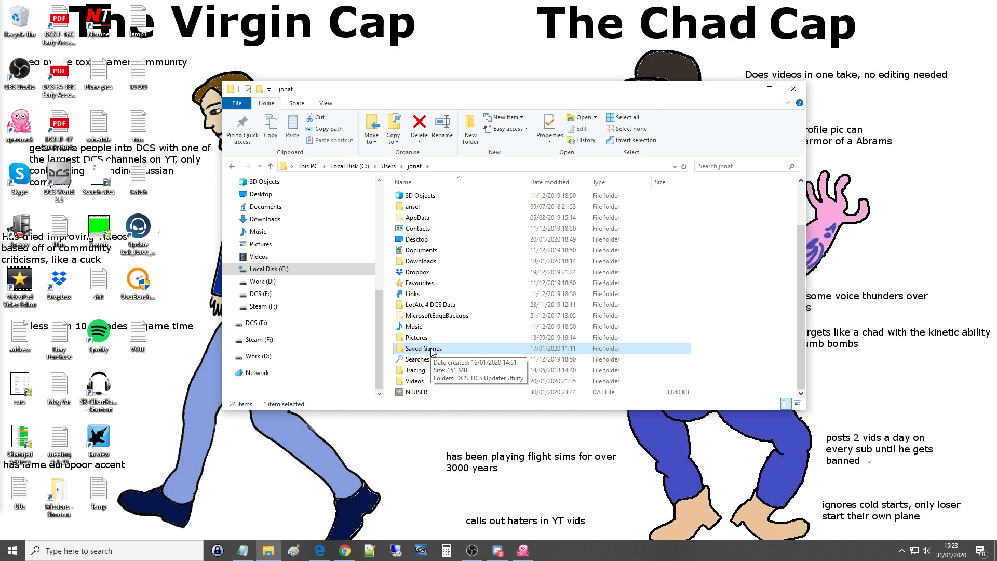
# - Look inside the DCS World folder on DCS (E:), then return to the drive root
pyautogui.click(262, 295)
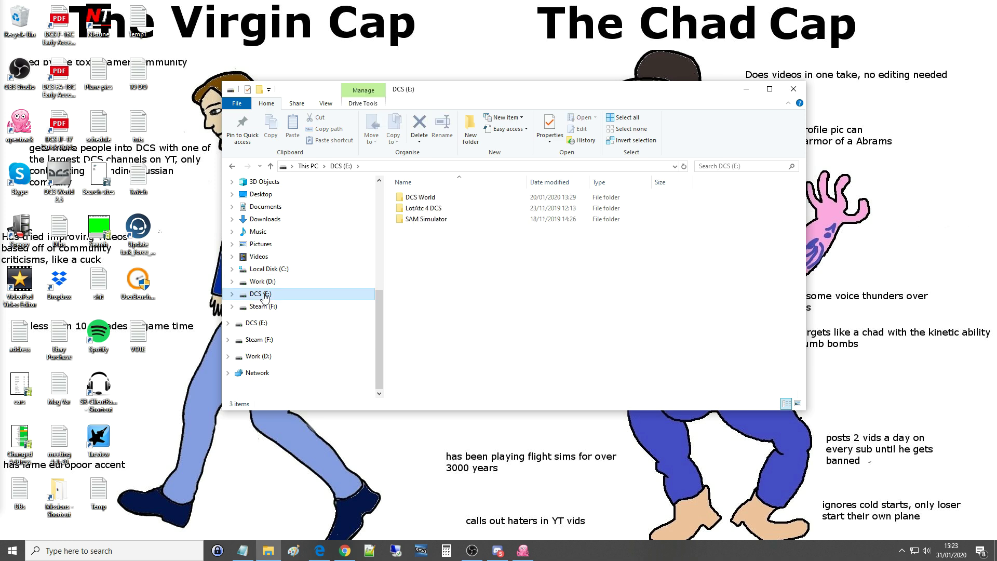
pyautogui.doubleClick(421, 197)
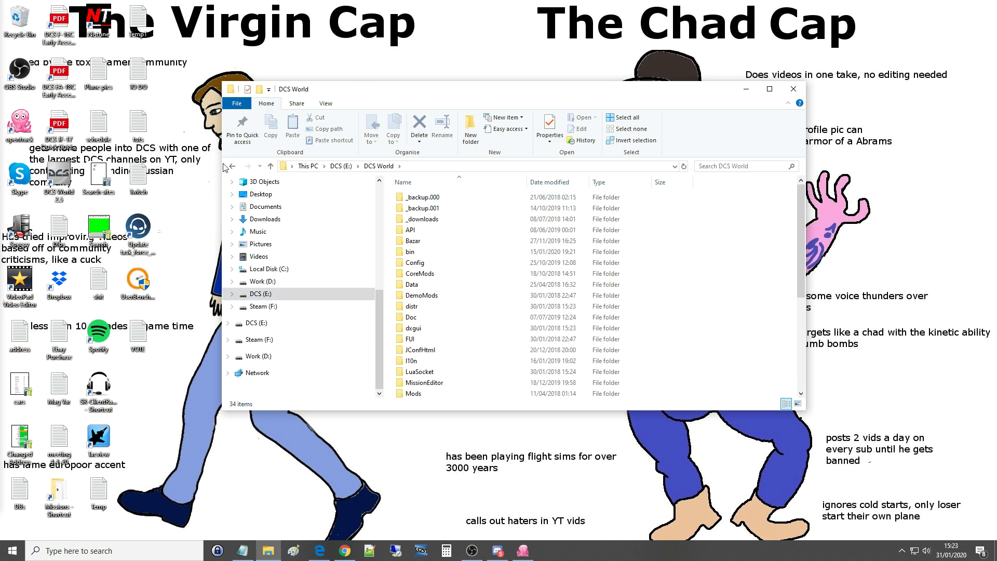
pyautogui.click(232, 166)
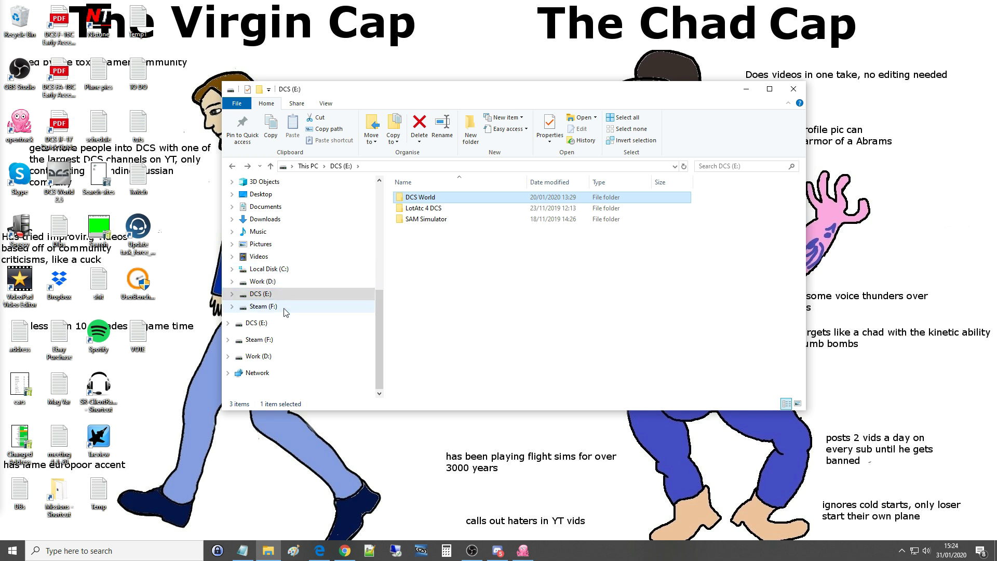
# - Open the Missions folder under Steam (F:) > Saved Games > DCS
pyautogui.click(265, 310)
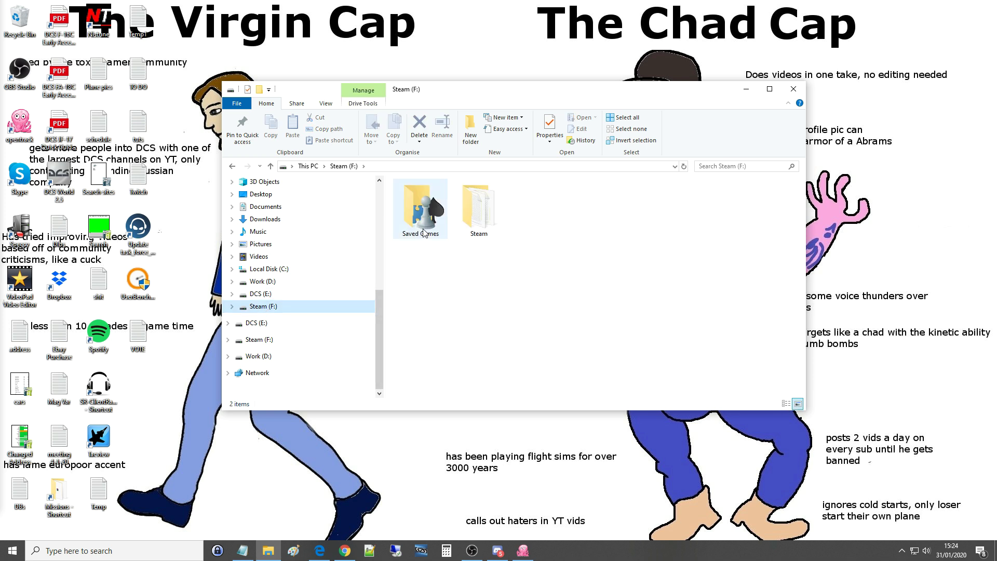
pyautogui.doubleClick(423, 210)
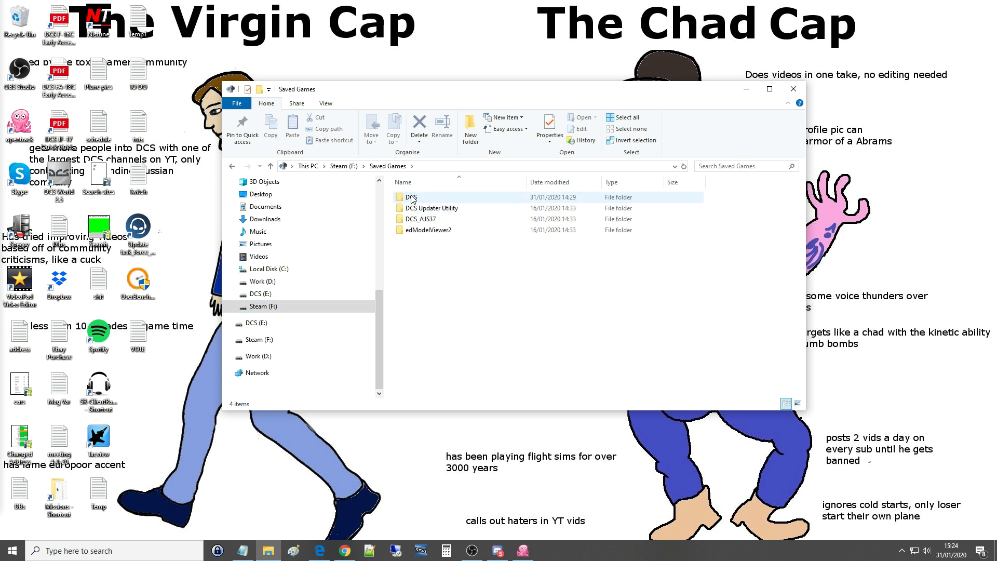
pyautogui.click(413, 200)
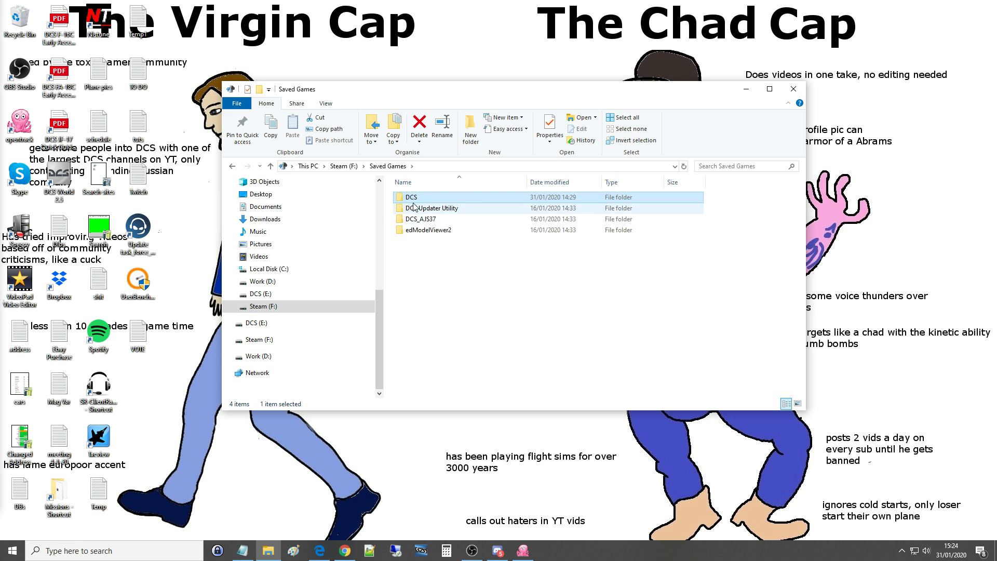
pyautogui.doubleClick(413, 201)
pyautogui.doubleClick(419, 318)
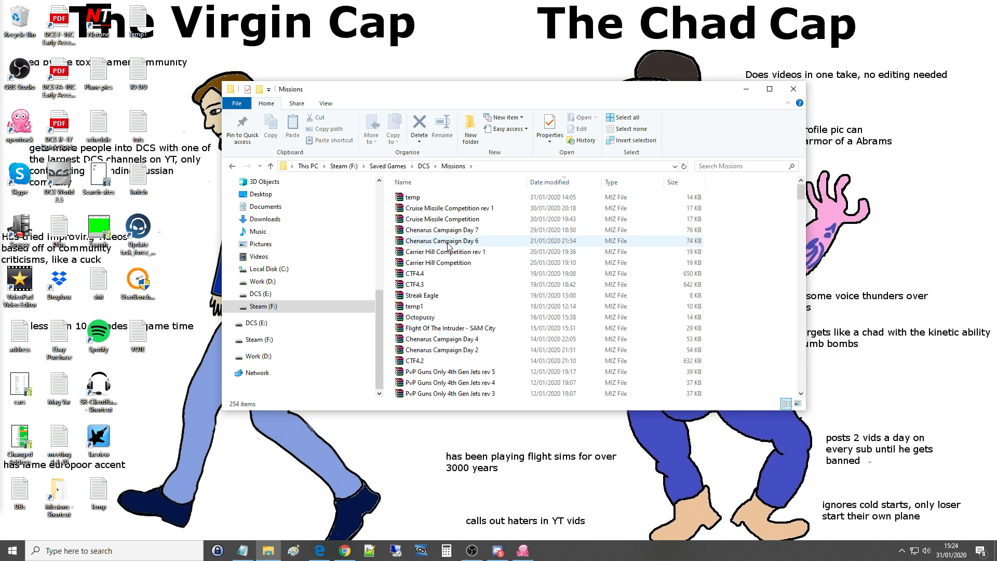
# - Browse the mission files, select a range down to Campaigns, then clear the 195-item selection
pyautogui.scroll(-20, 450, 246)
pyautogui.scroll(20, 450, 246)
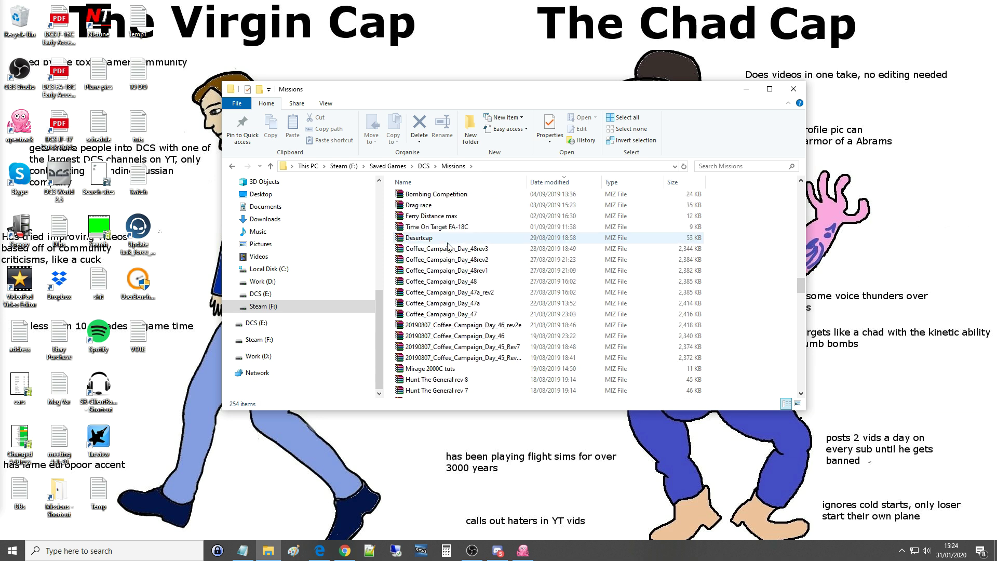
pyautogui.scroll(5, 449, 246)
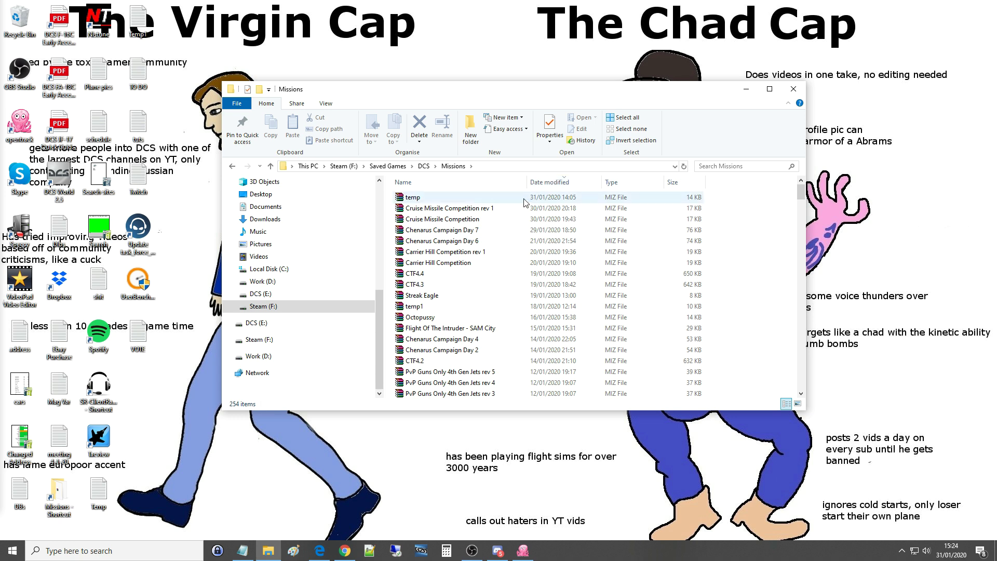
pyautogui.scroll(-15, 434, 201)
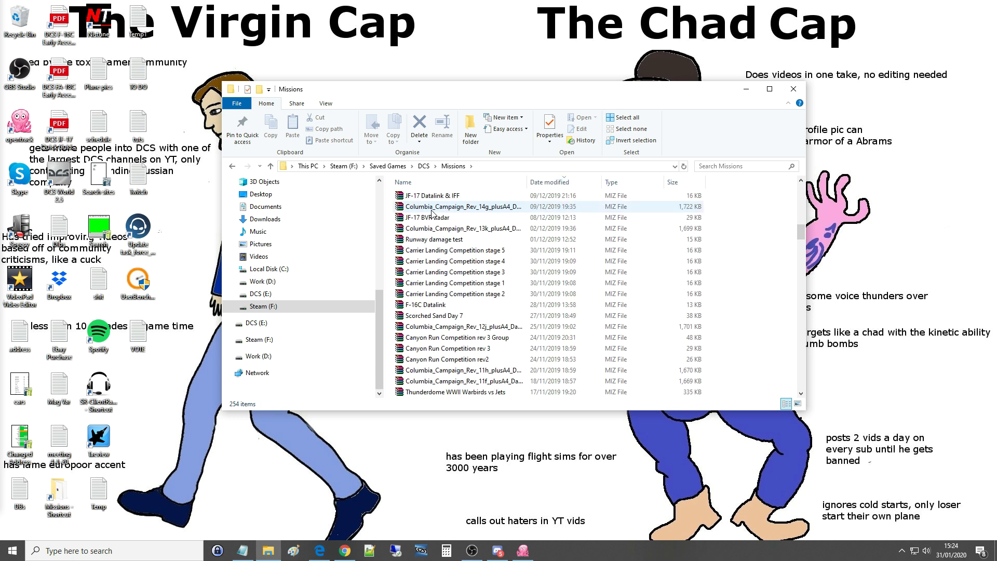
pyautogui.click(436, 294)
pyautogui.scroll(-15, 436, 312)
pyautogui.scroll(-10, 437, 333)
pyautogui.keyDown('shift'); pyautogui.click(437, 393); pyautogui.keyUp('shift')
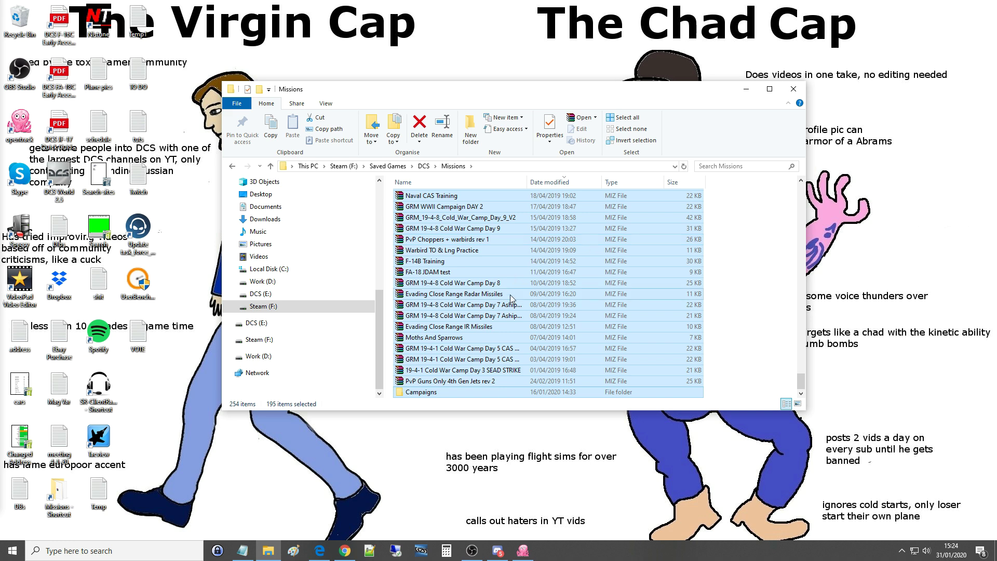
pyautogui.click(758, 317)
pyautogui.moveTo(801, 381); pyautogui.dragTo(814, 184)
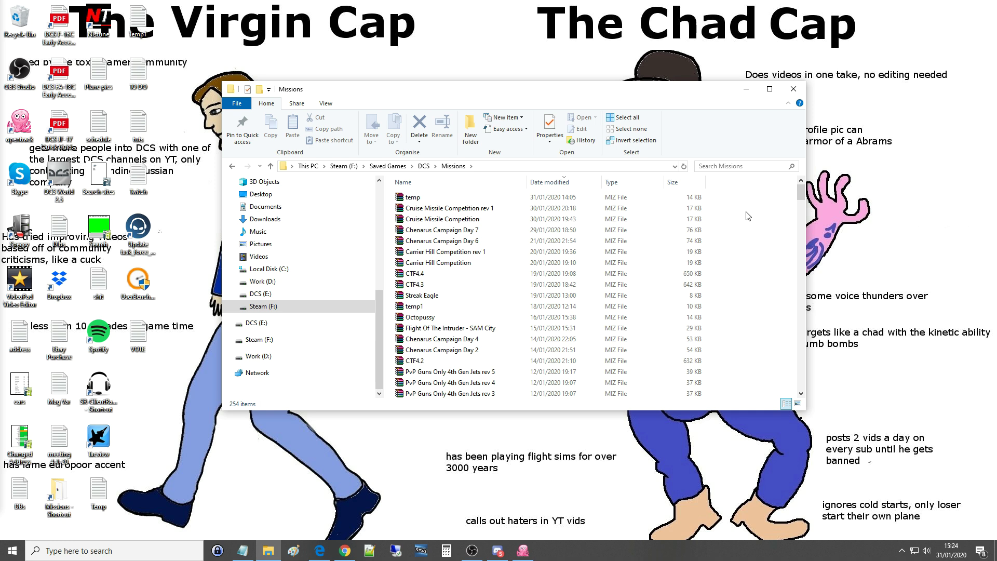
# - Go up to the DCS folder and open Tracks > Multiplayer
pyautogui.click(425, 166)
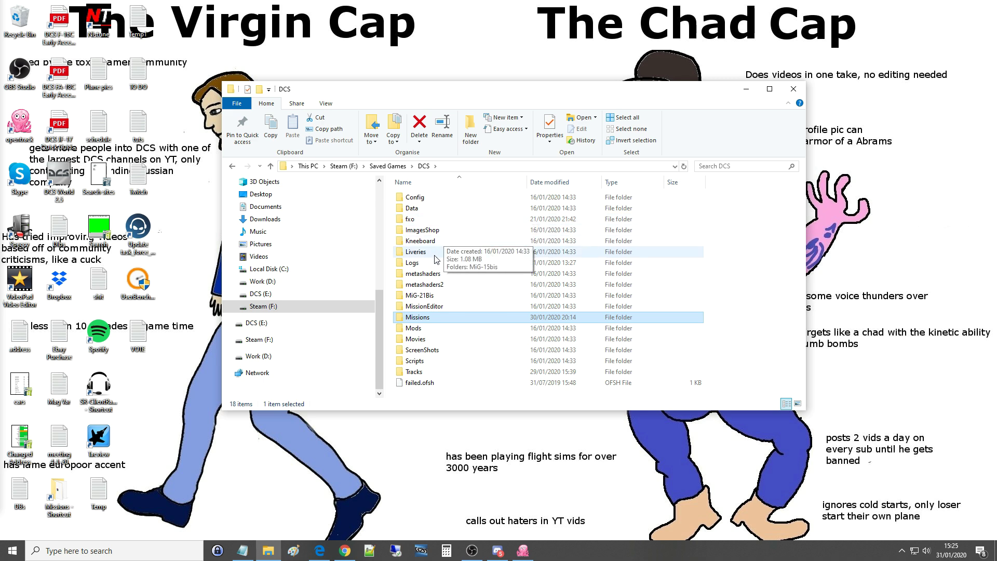
pyautogui.doubleClick(409, 373)
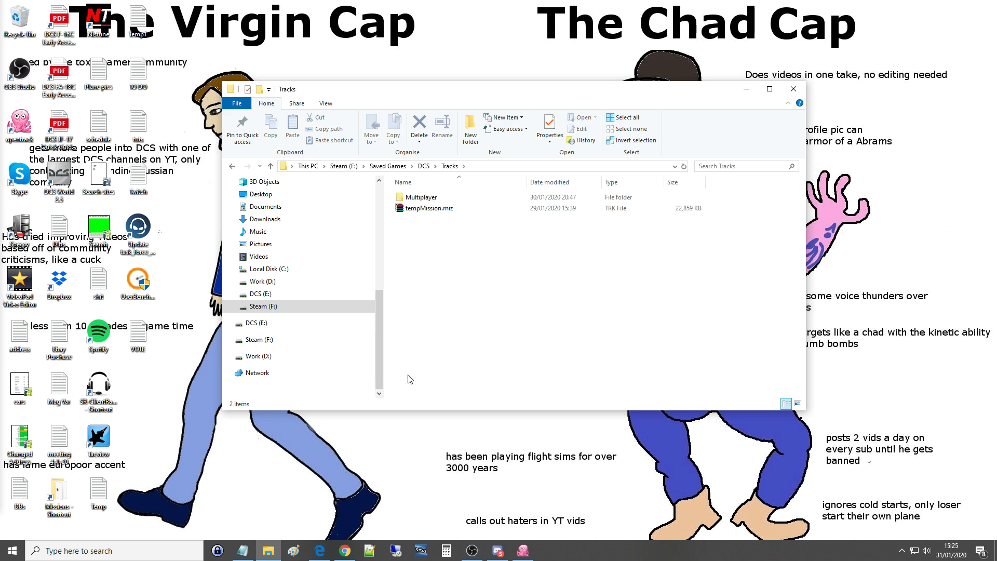
pyautogui.click(414, 198)
pyautogui.doubleClick(414, 199)
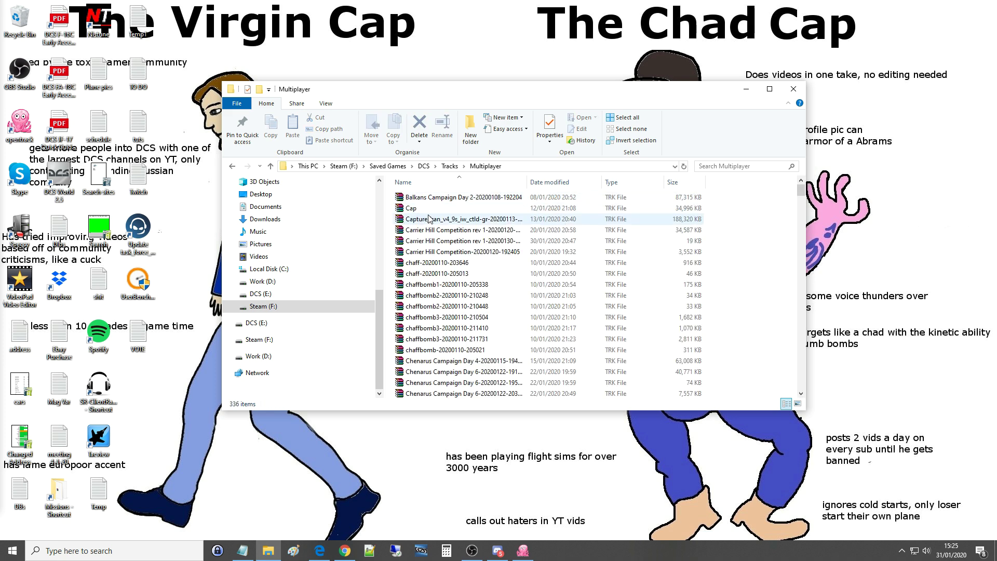
# - Browse the track files, picking chaff, Naval Training, PvP guns-only and Balkans tracks
pyautogui.click(432, 274)
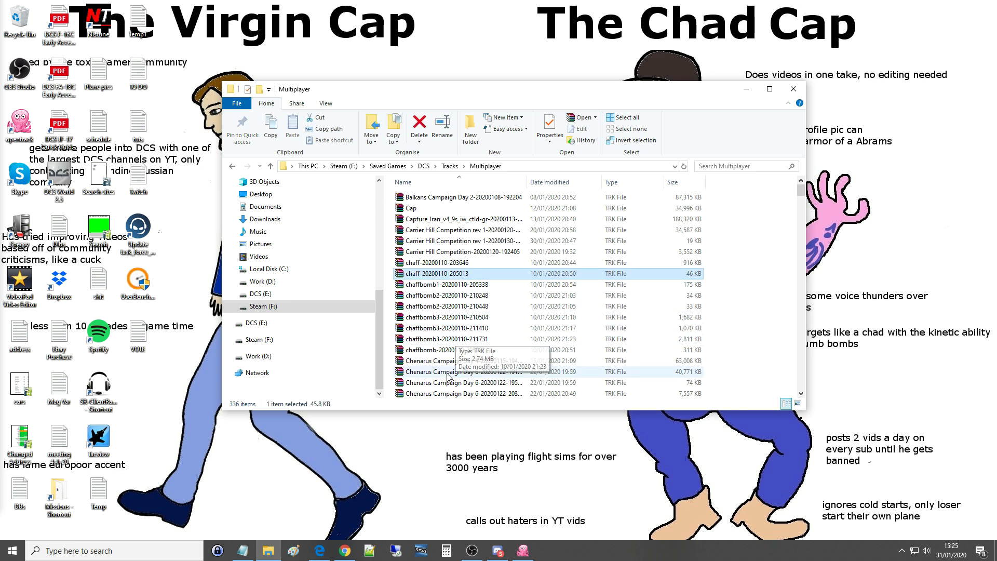
pyautogui.scroll(-6, 506, 337)
pyautogui.scroll(-1, 507, 337)
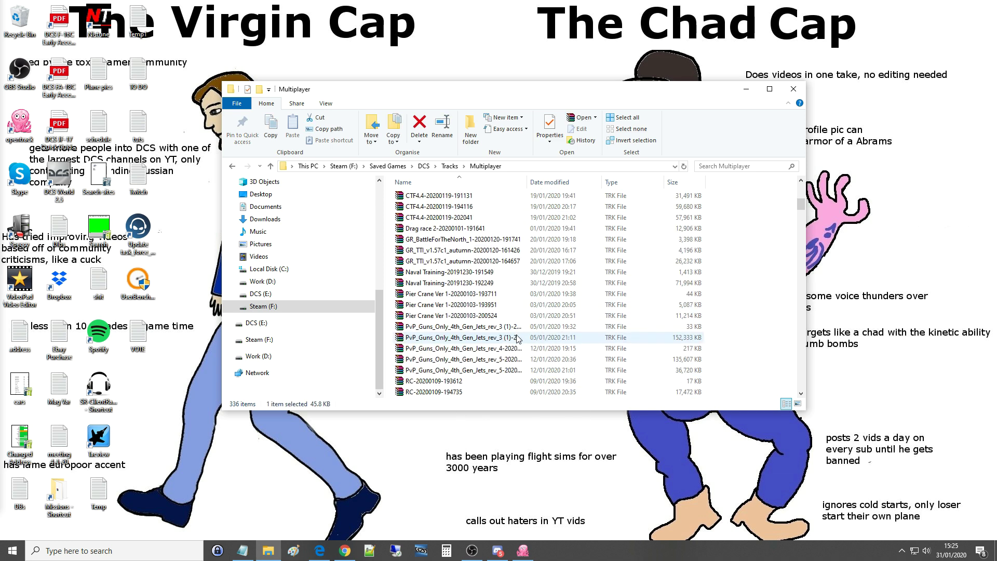
pyautogui.click(475, 284)
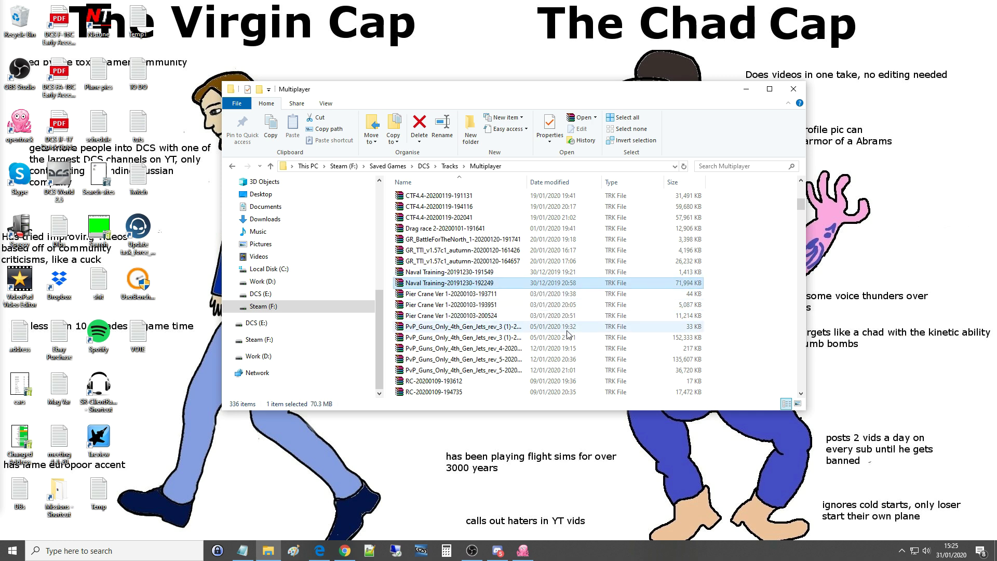
pyautogui.click(506, 339)
pyautogui.scroll(-14, 520, 332)
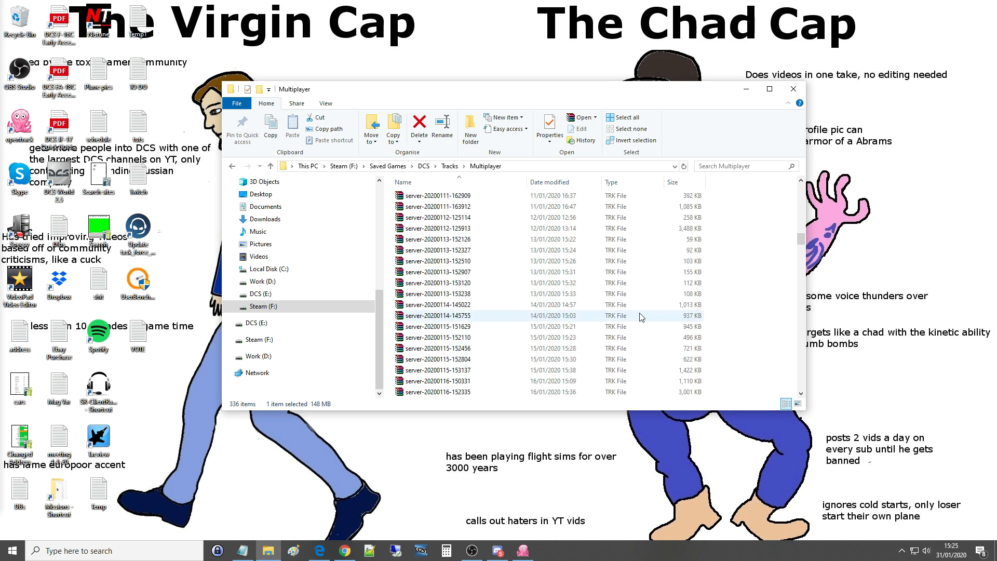
pyautogui.moveTo(803, 234); pyautogui.dragTo(803, 190)
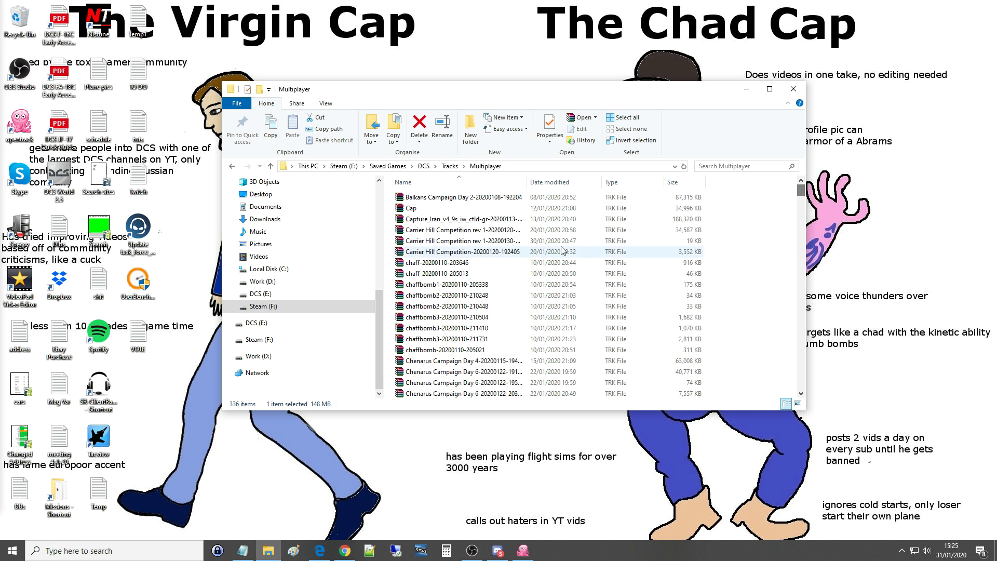
pyautogui.click(461, 198)
pyautogui.scroll(-20, 490, 213)
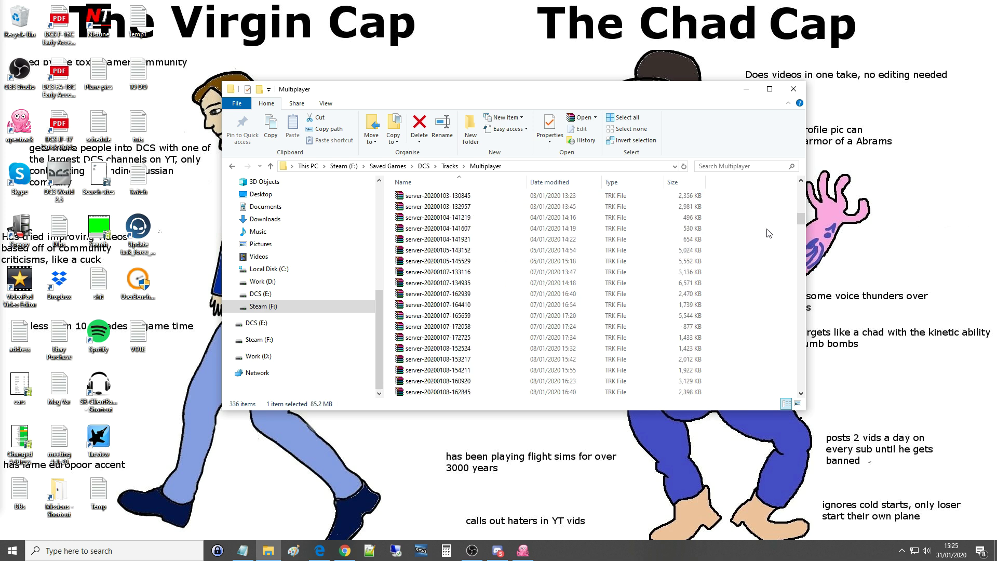
# - Select all 336 Multiplayer track files and permanently delete them with Shift+Delete
pyautogui.moveTo(803, 229); pyautogui.dragTo(802, 388)
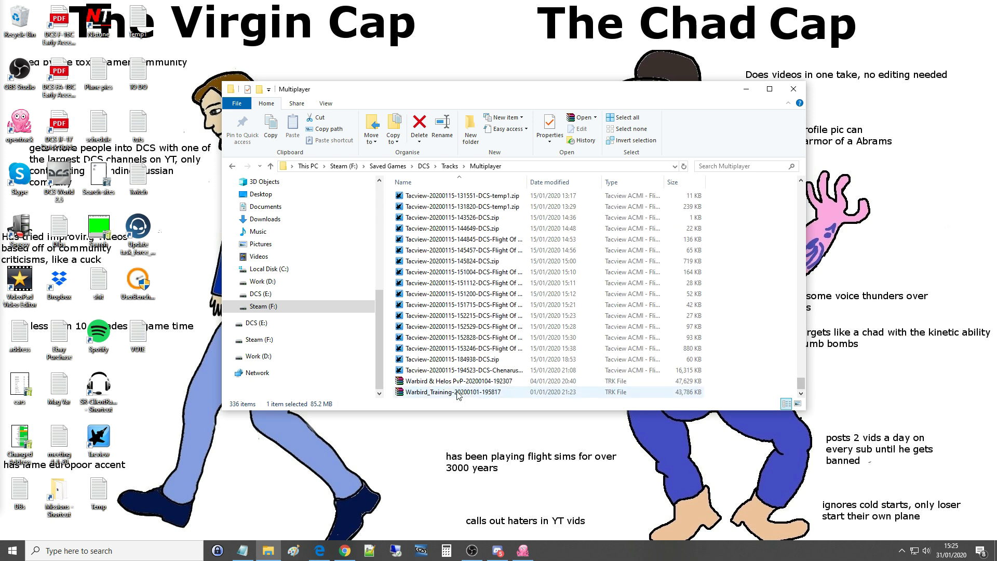
pyautogui.hotkey('ctrl', 'a')
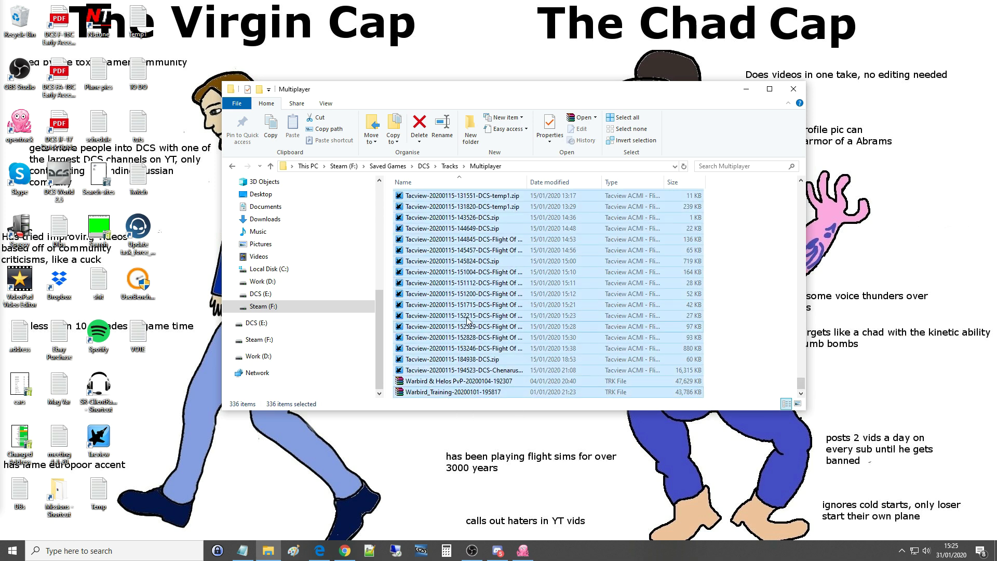
pyautogui.scroll(5, 487, 374)
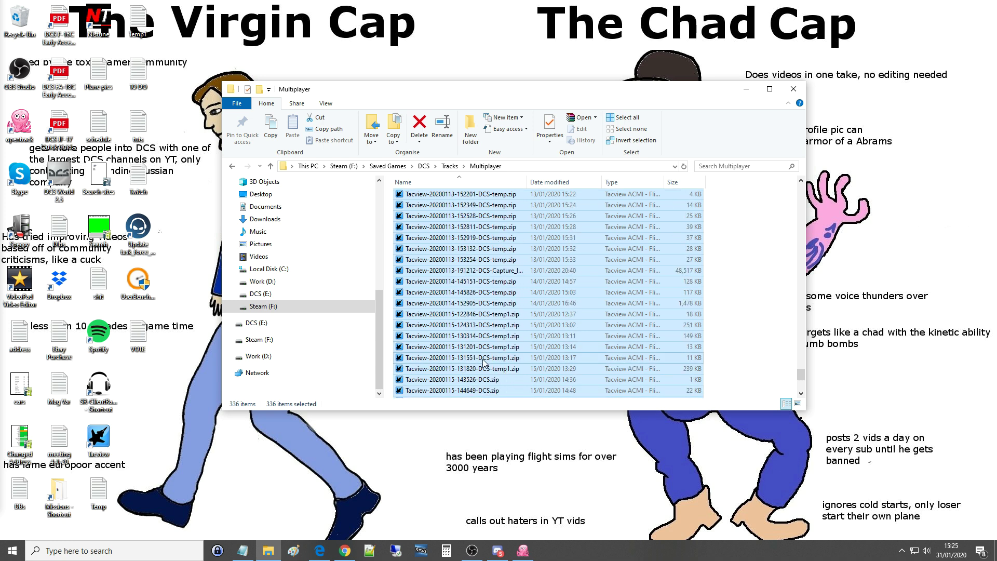
pyautogui.scroll(-5, 539, 336)
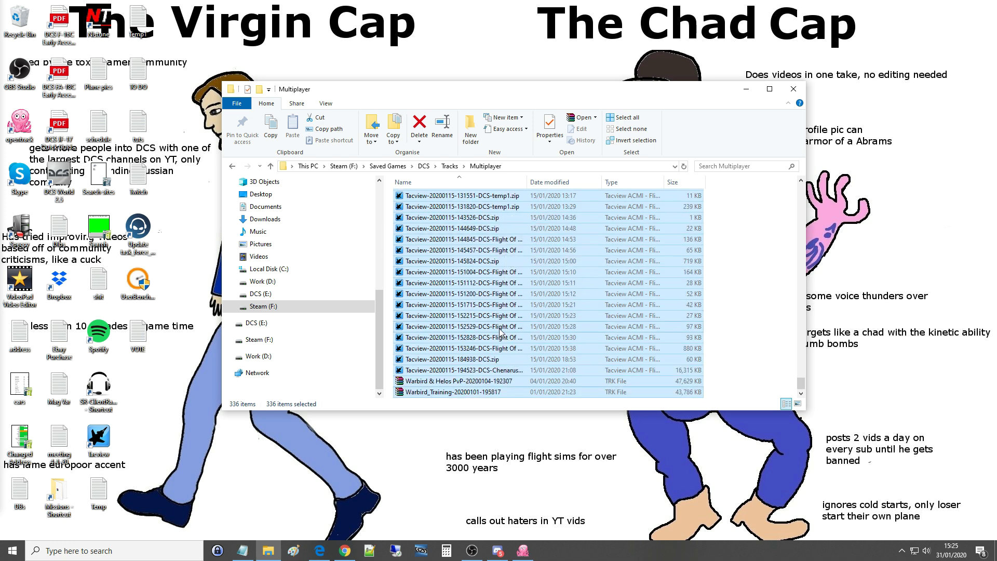
pyautogui.hotkey('shift', 'Delete')
pyautogui.click(546, 291)
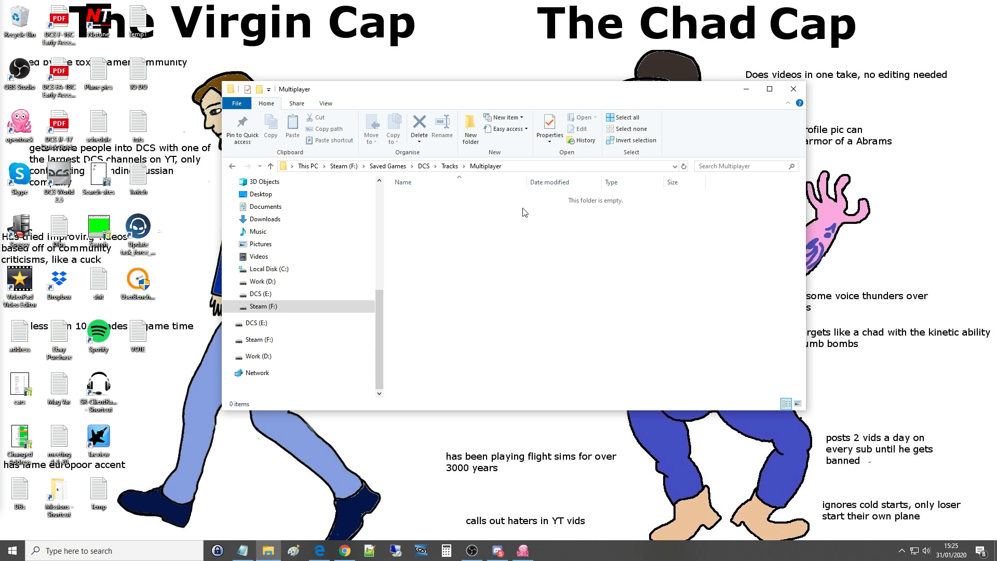
# - Return to the DCS folder, then view and close the Local Disk (C:) properties
pyautogui.click(424, 166)
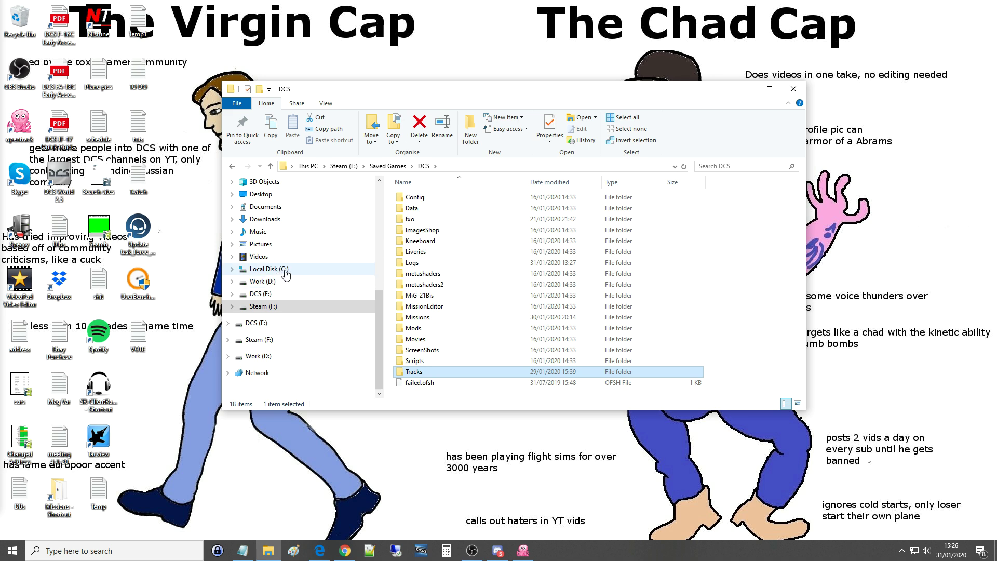
pyautogui.rightClick(285, 269)
pyautogui.click(328, 474)
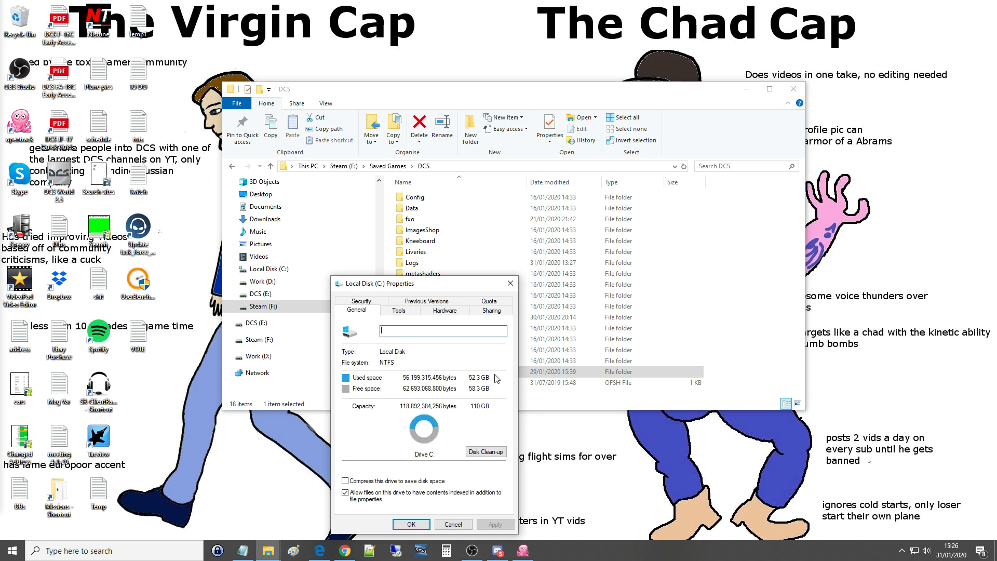
pyautogui.click(511, 283)
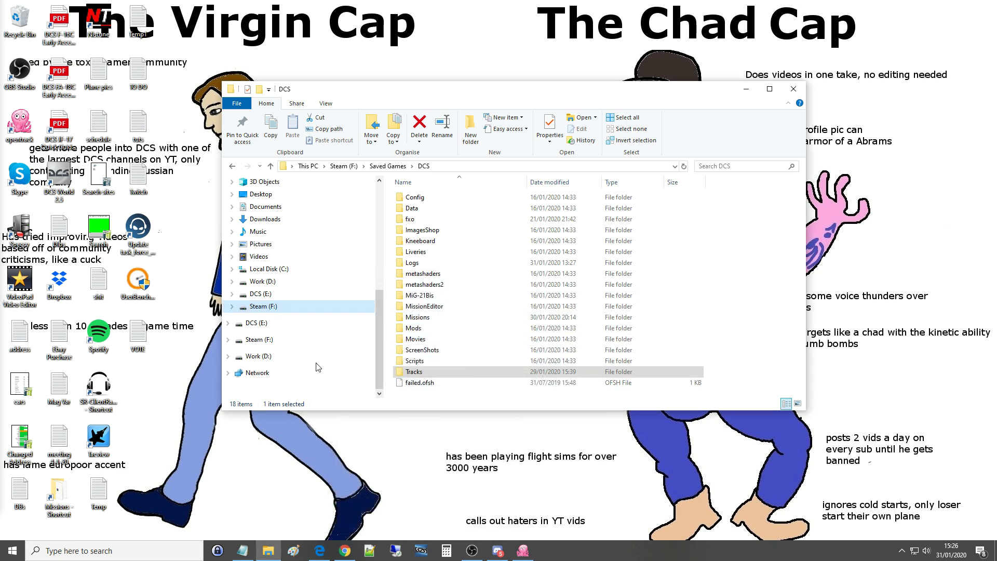
# - On Steam (F:), check the Saved Games properties' Location tab showing F:\Saved Games, then close it
pyautogui.click(259, 307)
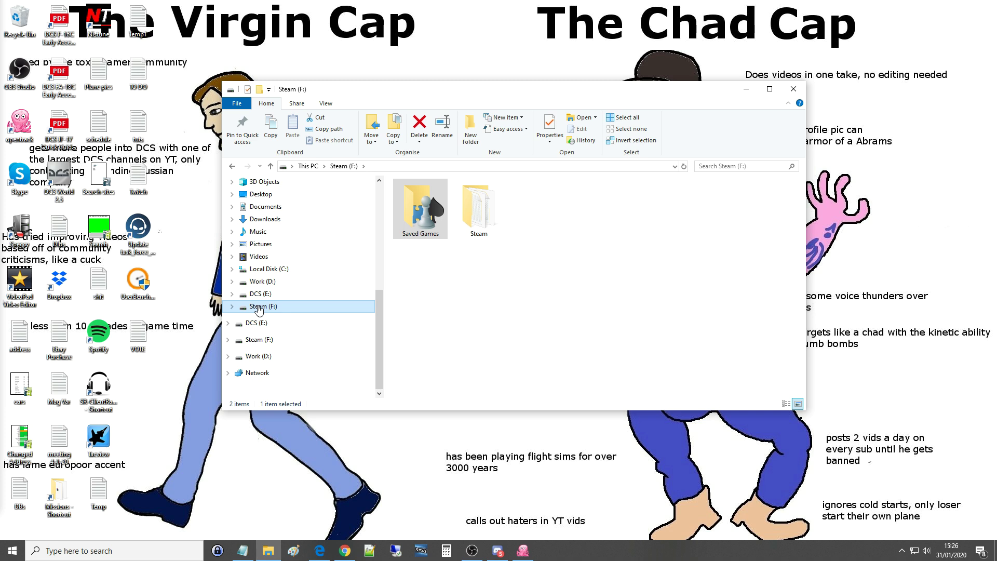
pyautogui.rightClick(420, 229)
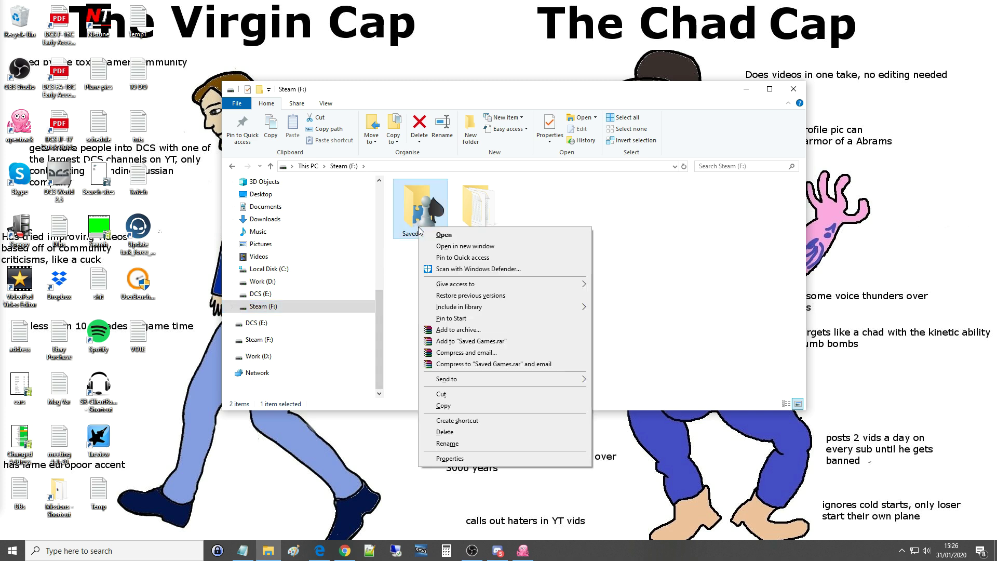
pyautogui.click(450, 458)
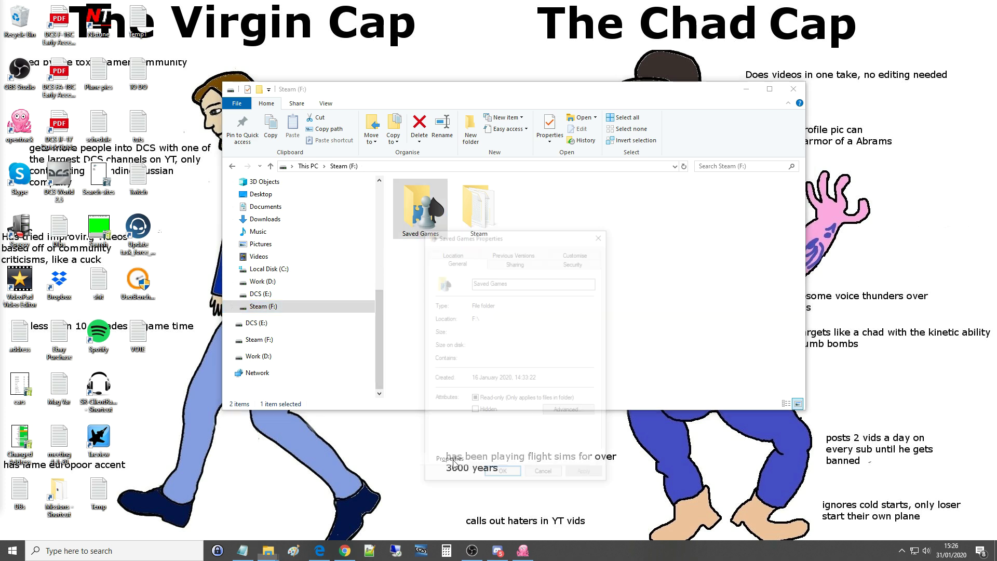
pyautogui.click(450, 253)
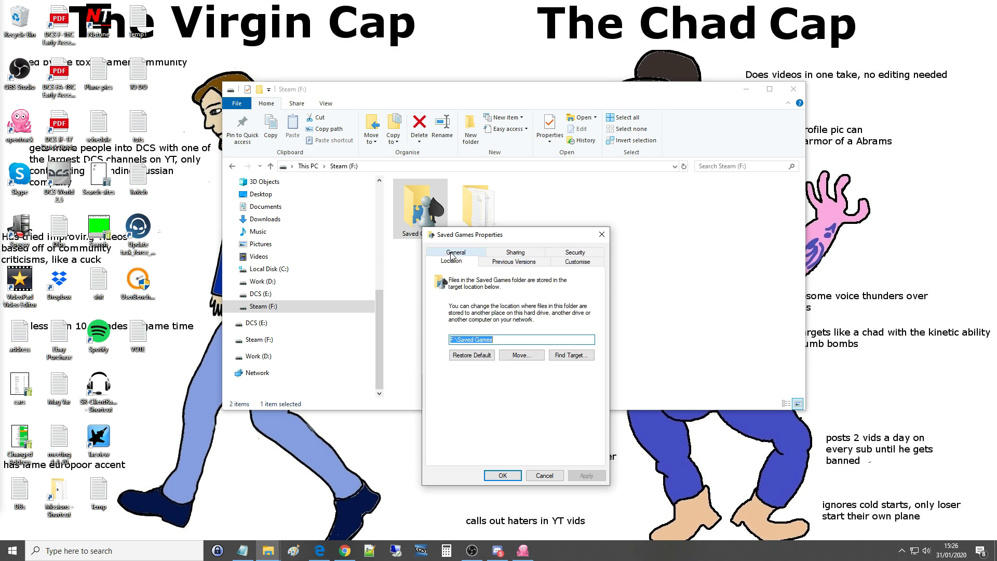
pyautogui.click(602, 235)
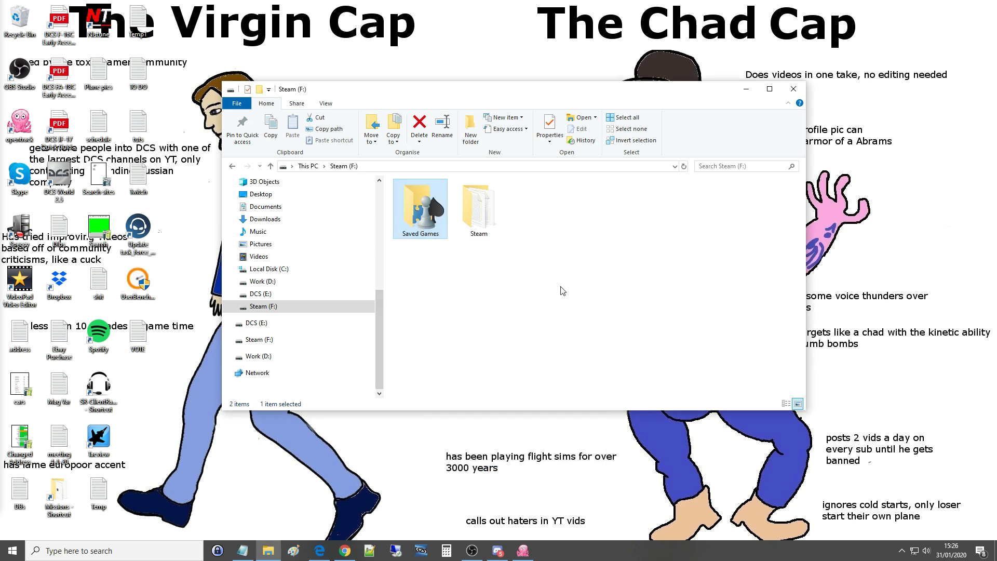
pyautogui.click(565, 287)
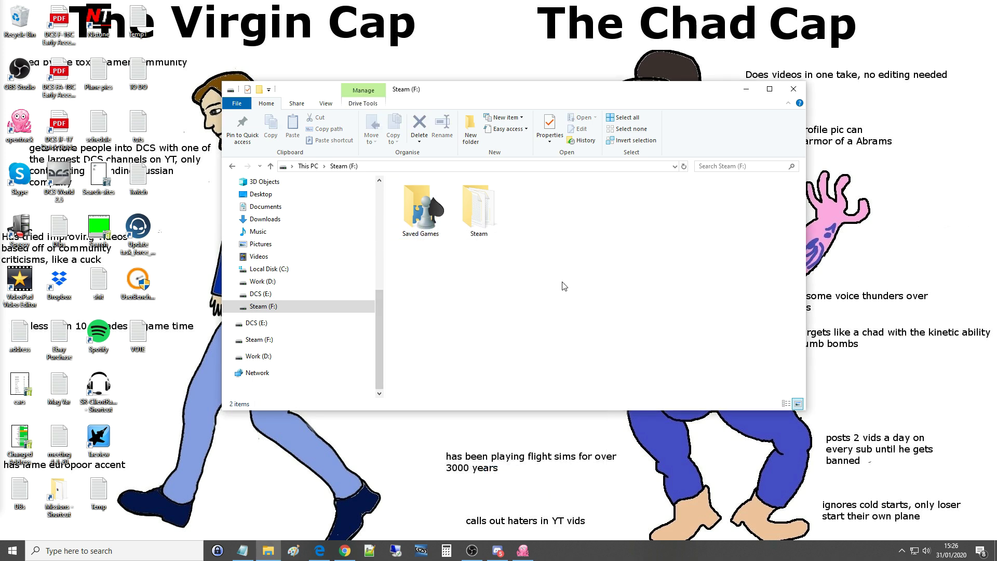